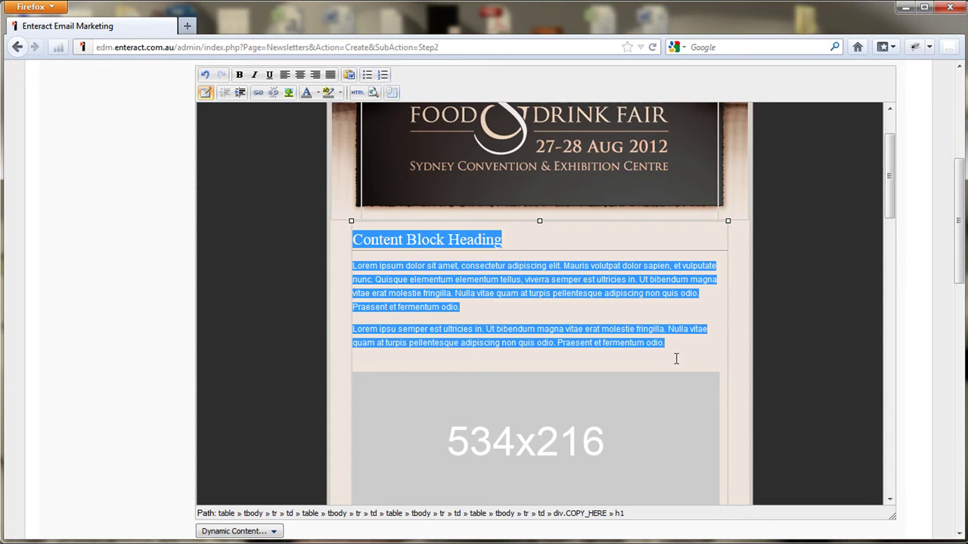
Paste a copy of the top content block's heading and two paragraphs on a new line directly below it
click(677, 342)
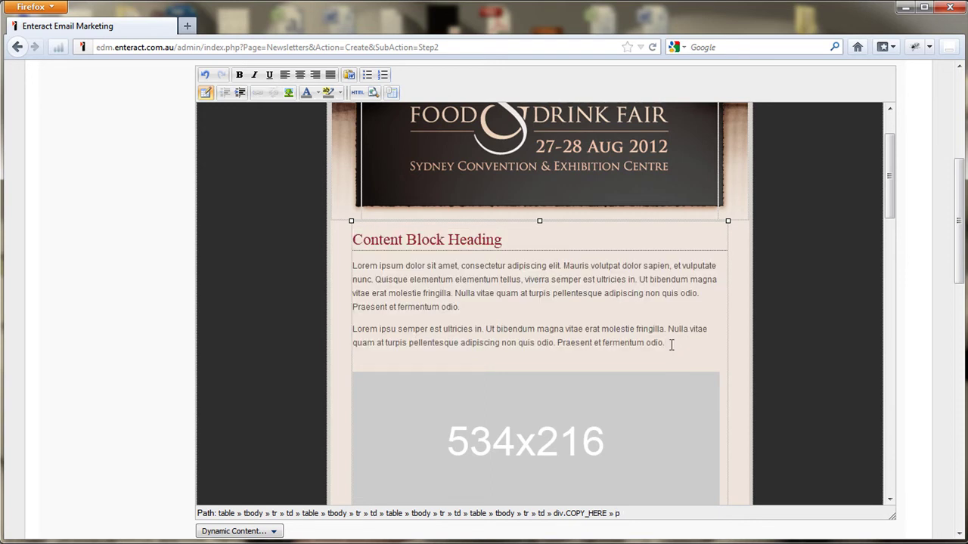
key(Return)
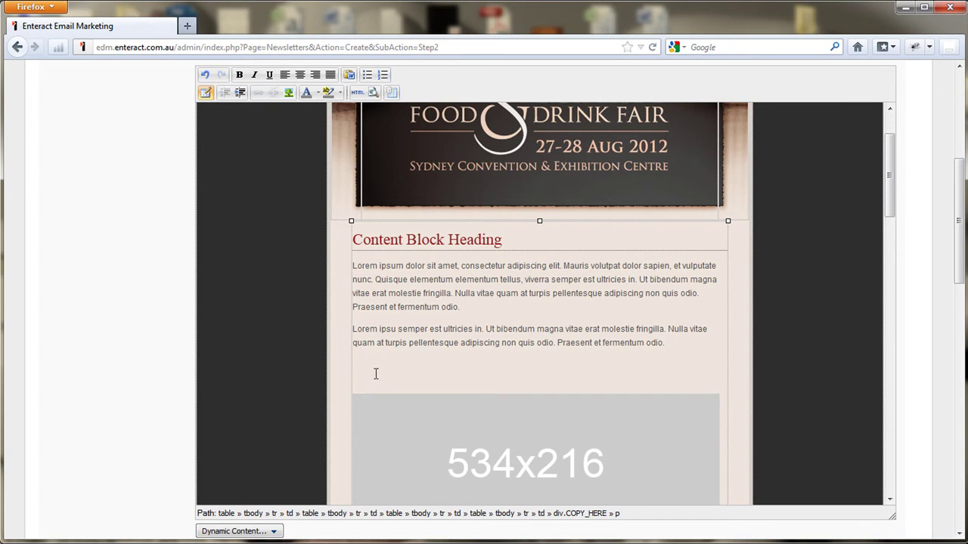
text(Content Block Heading Lorem ipsum dolor sit amet, consectetur adipiscing elit. Mauris volutpat dolor sapien, et vulputate nunc. Quisque elementum elementum tellus, viverra semper est ultricies in. Ut bibendum magna vitae erat molestie fringilla. Nulla vitae quam at turpis pellentesque adipiscing non quis odio. Praesent et fermentum odio. Lorem ipsu semper est ultricies in. Ut bibendum magna vitae erat molestie fringilla. Nulla vitae quam at turpis pellentesque adipiscing non quis odio. Praesent et fermentum odio.)
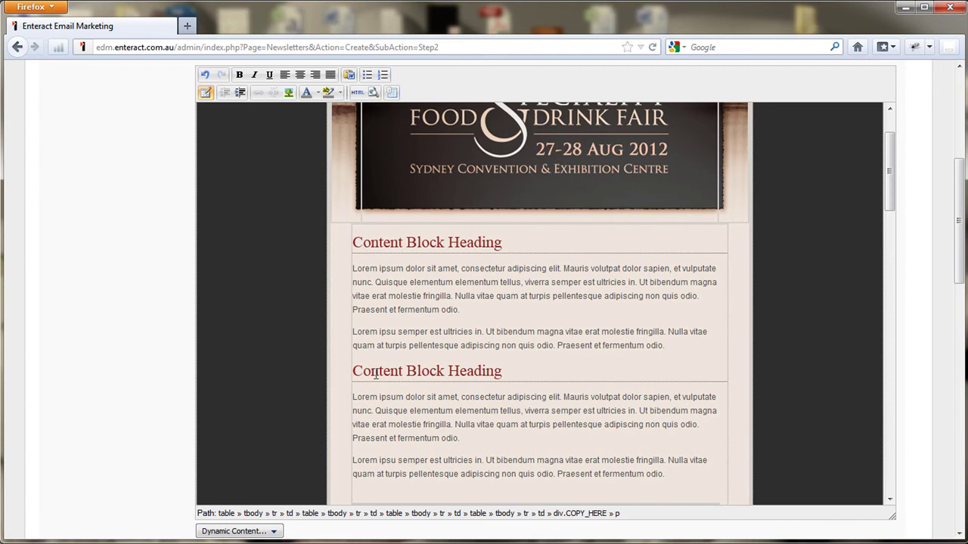
Duplicate the second content block, including its 534x216 image placeholder, on a new line directly below that image
scroll(419, 360, down, 3)
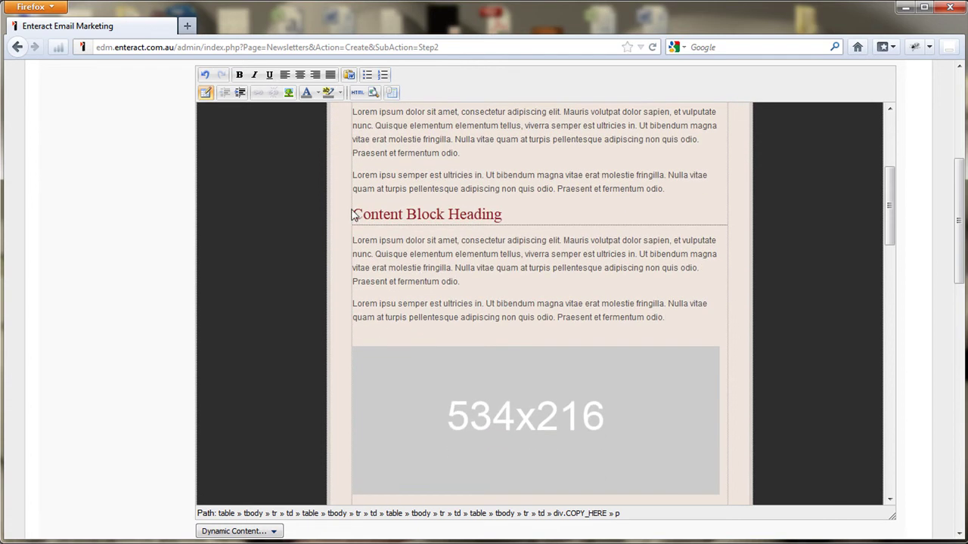
drag(353, 214, 569, 399)
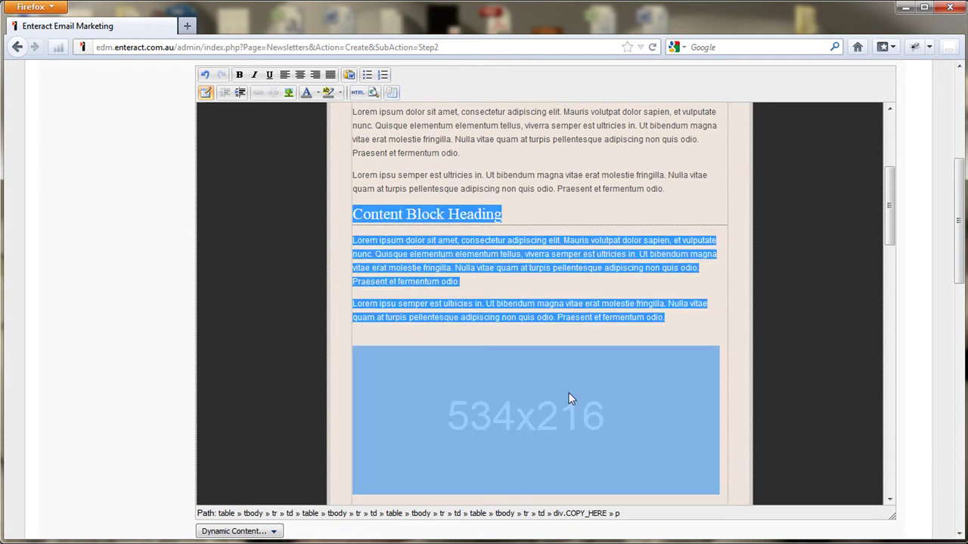
drag(610, 436, 610, 437)
scroll(664, 433, down, 2)
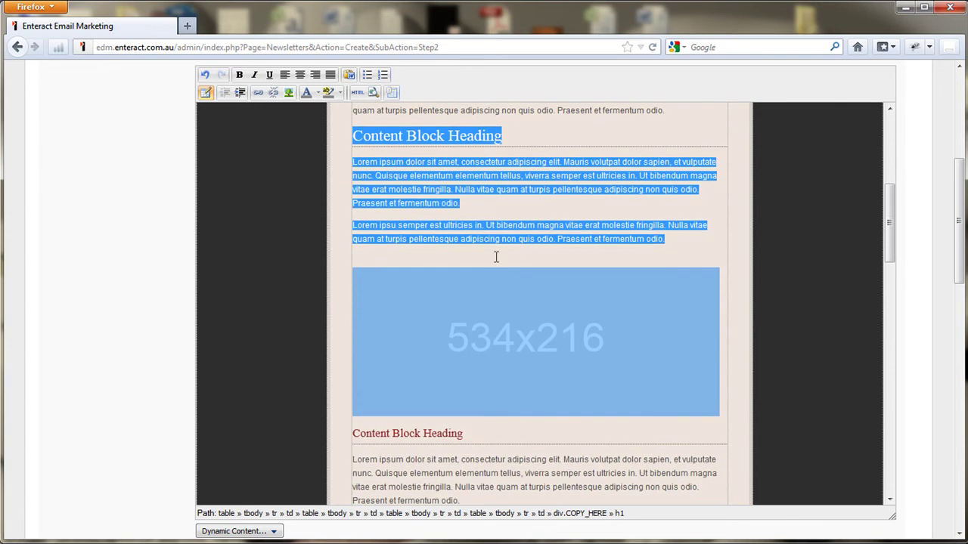
click(353, 429)
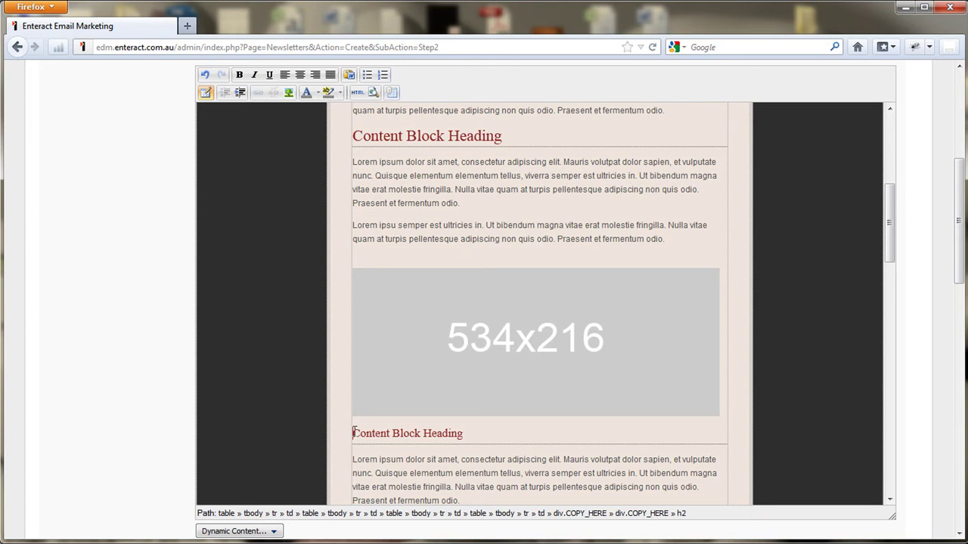
key(Return)
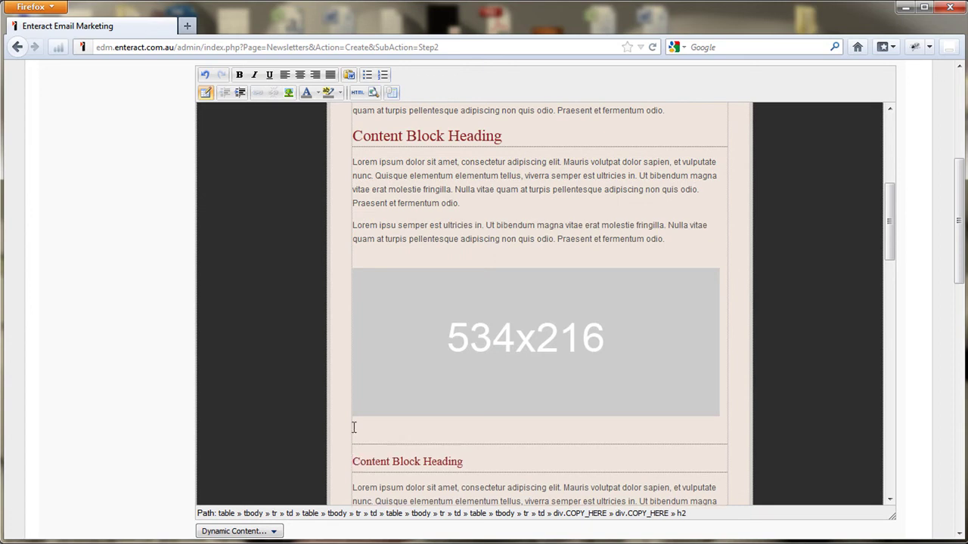
click(359, 429)
scroll(378, 409, up, 5)
scroll(377, 408, down, 9)
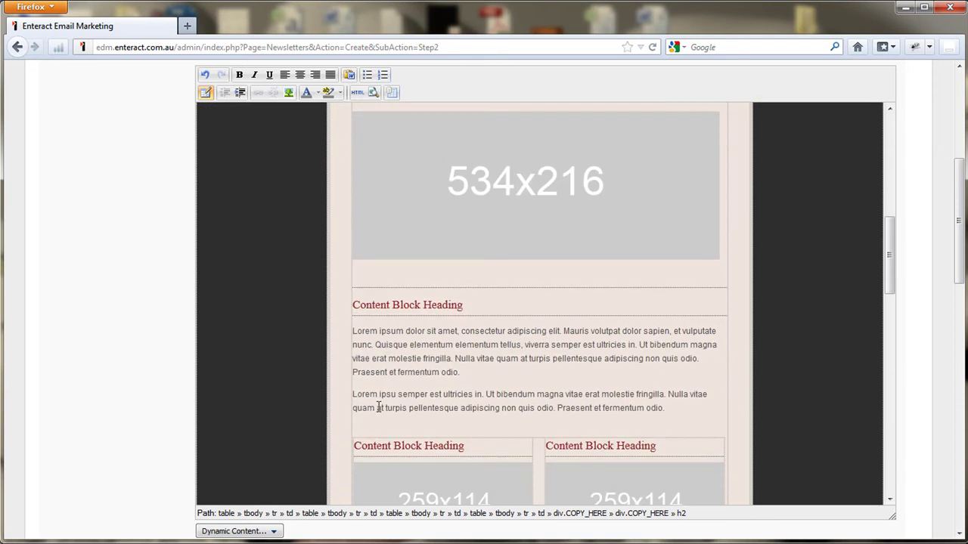
scroll(376, 401, down, 4)
scroll(427, 337, down, 7)
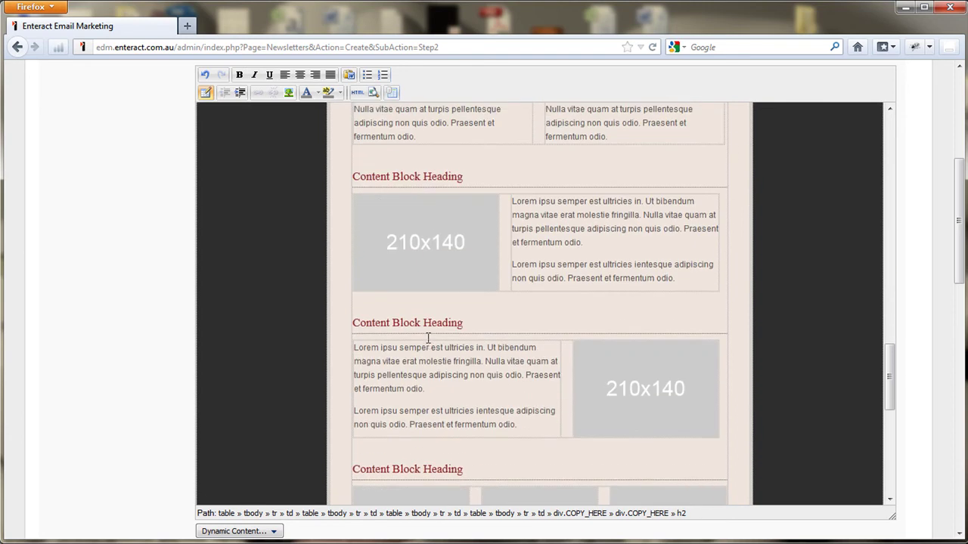
Examine the original and duplicated image blocks and the two-column layout below them
scroll(427, 335, up, 10)
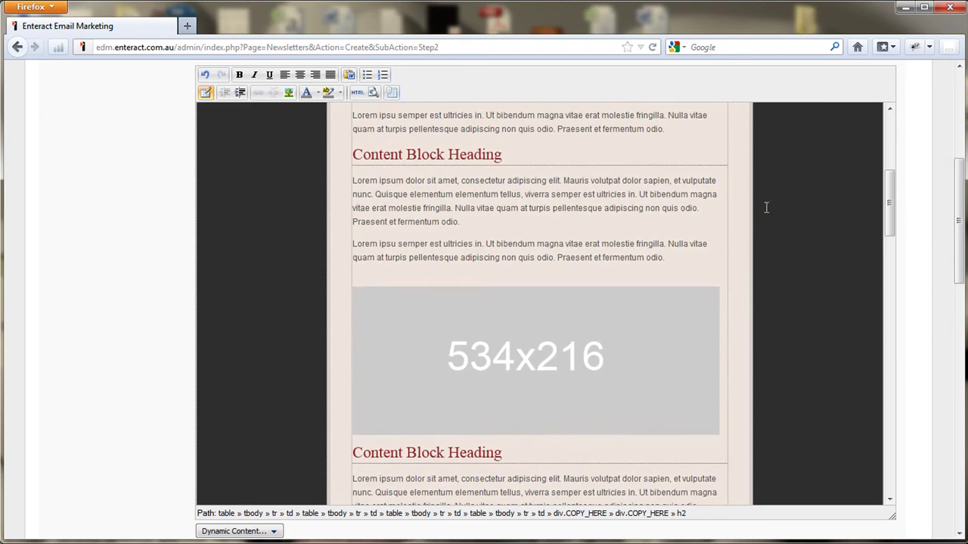
drag(358, 155, 618, 366)
scroll(614, 363, down, 3)
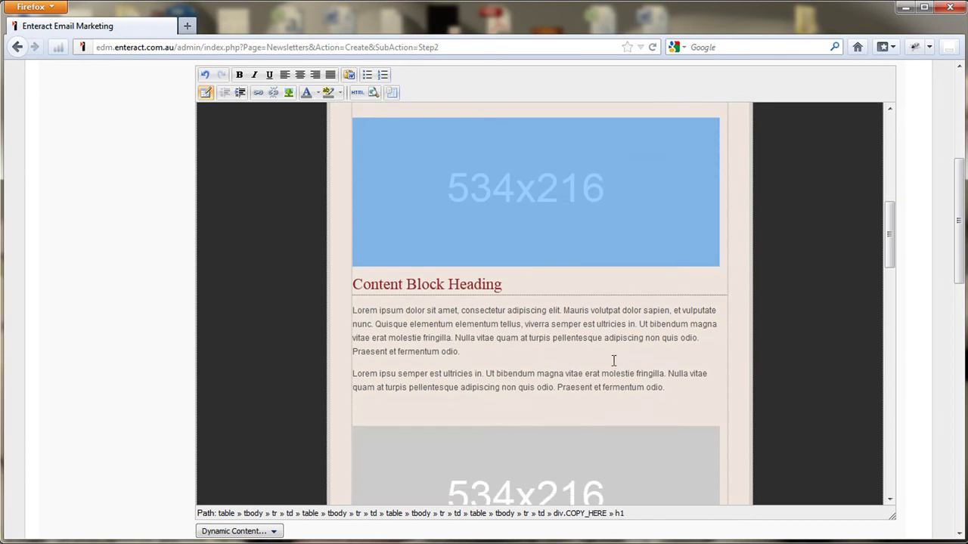
scroll(613, 360, down, 2)
drag(362, 217, 597, 409)
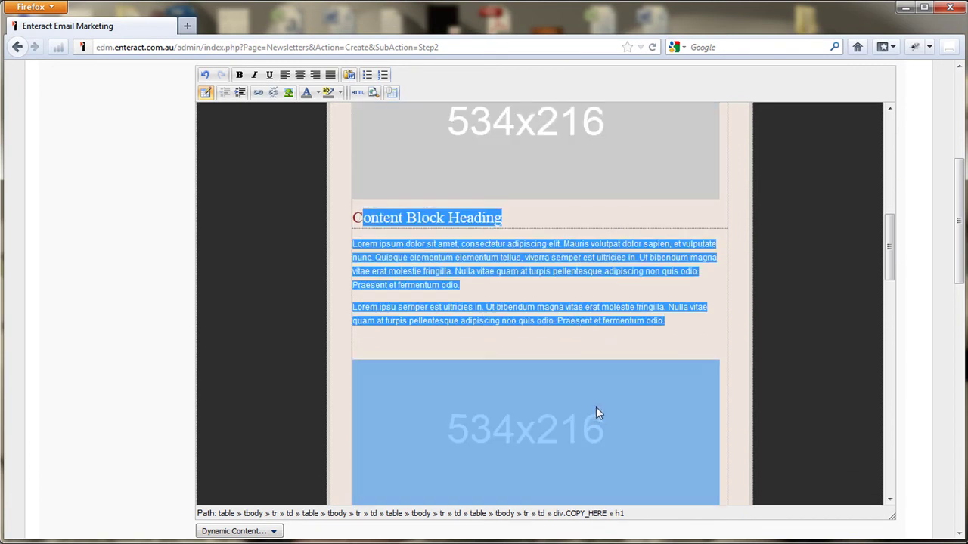
click(627, 277)
scroll(628, 280, down, 4)
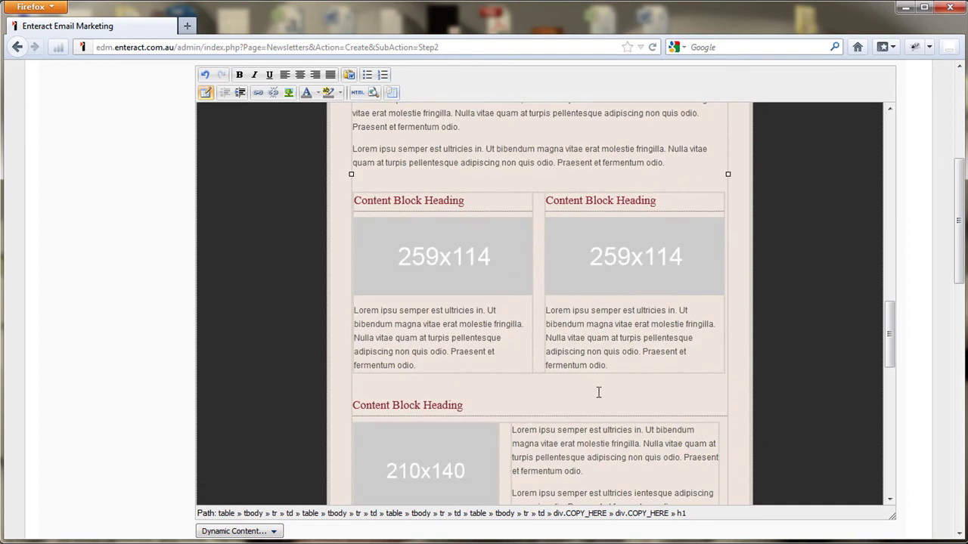
scroll(583, 364, down, 2)
scroll(529, 348, up, 2)
Open the image settings for the left 259x114 placeholder in the two-column block
click(422, 261)
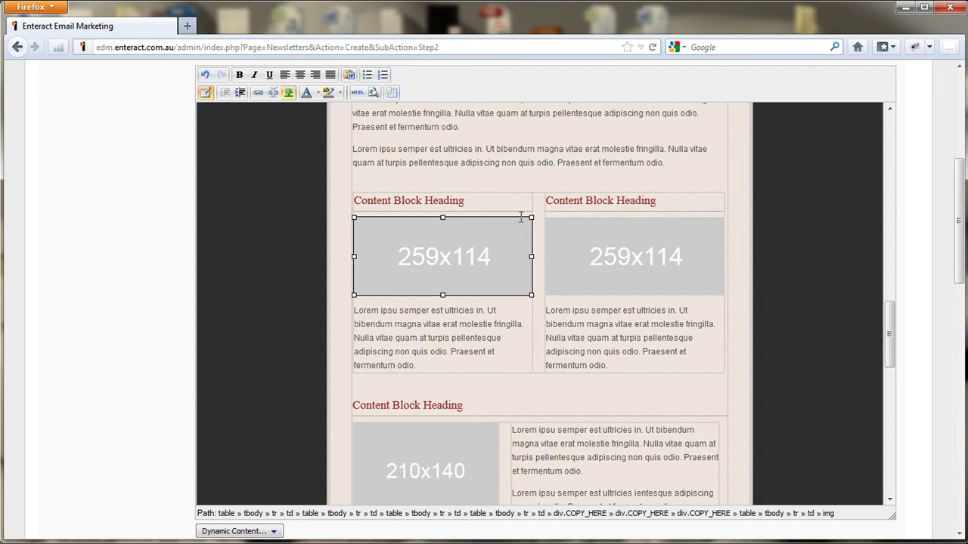
scroll(612, 313, down, 3)
scroll(612, 314, down, 2)
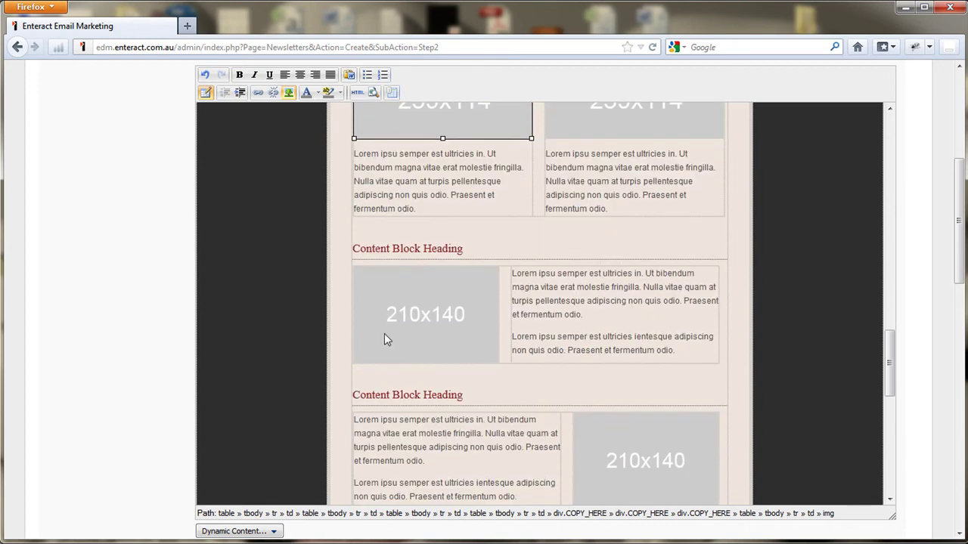
scroll(640, 316, down, 10)
scroll(640, 317, up, 15)
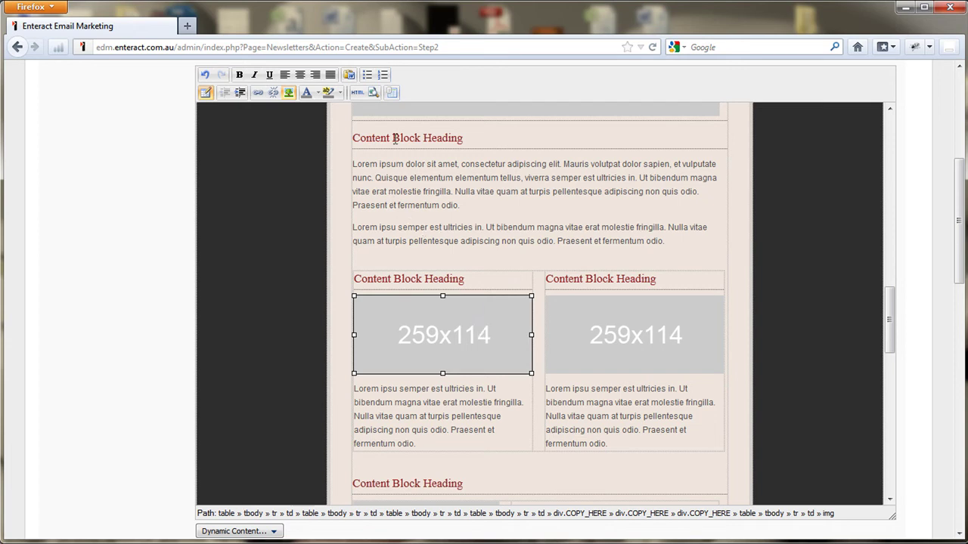
click(287, 95)
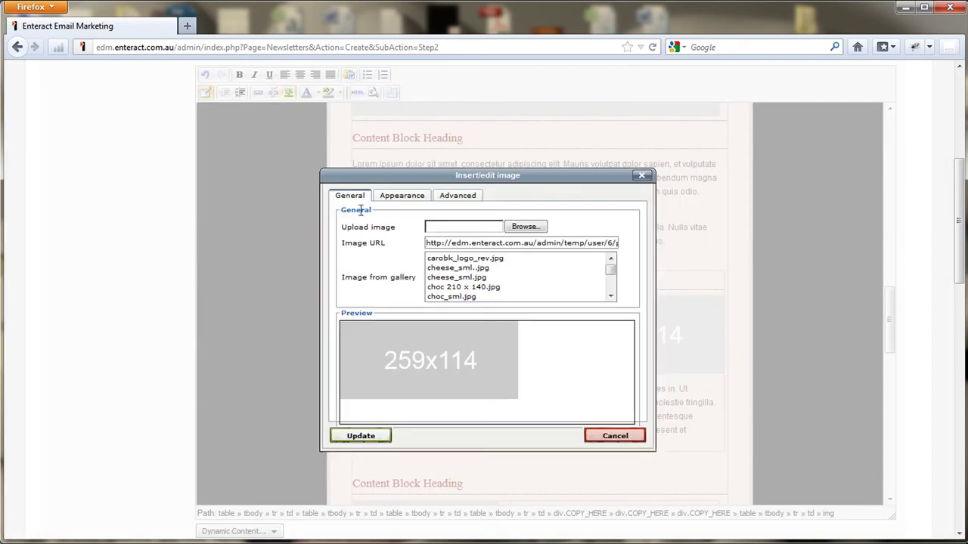
Upload test-image-259x114.jpg from the Desktop and update the left placeholder with it
click(524, 227)
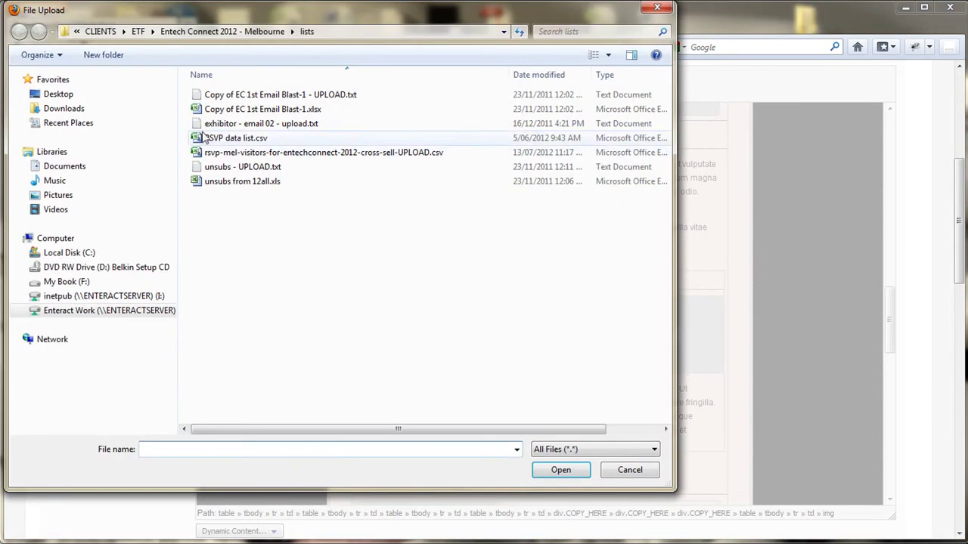
click(52, 80)
click(50, 97)
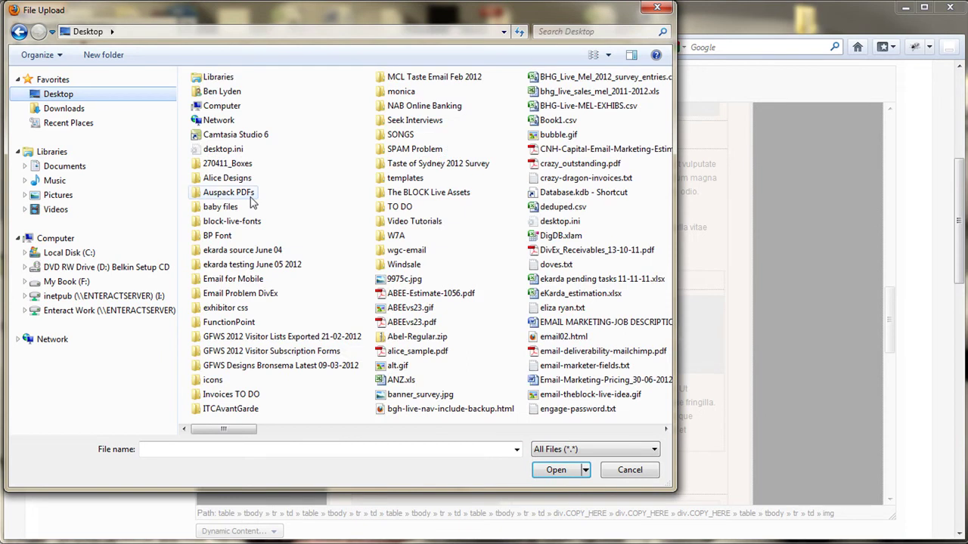
text(test-ad.gif)
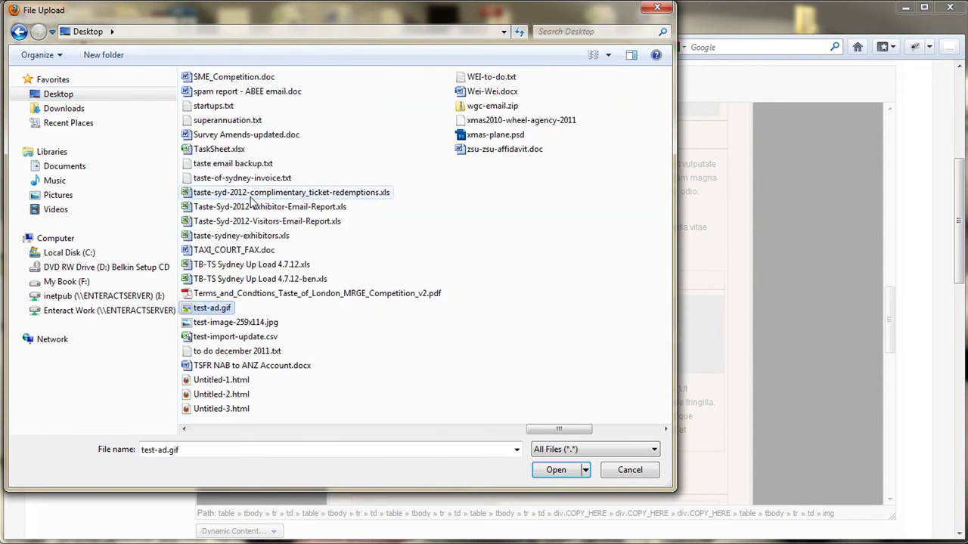
click(231, 324)
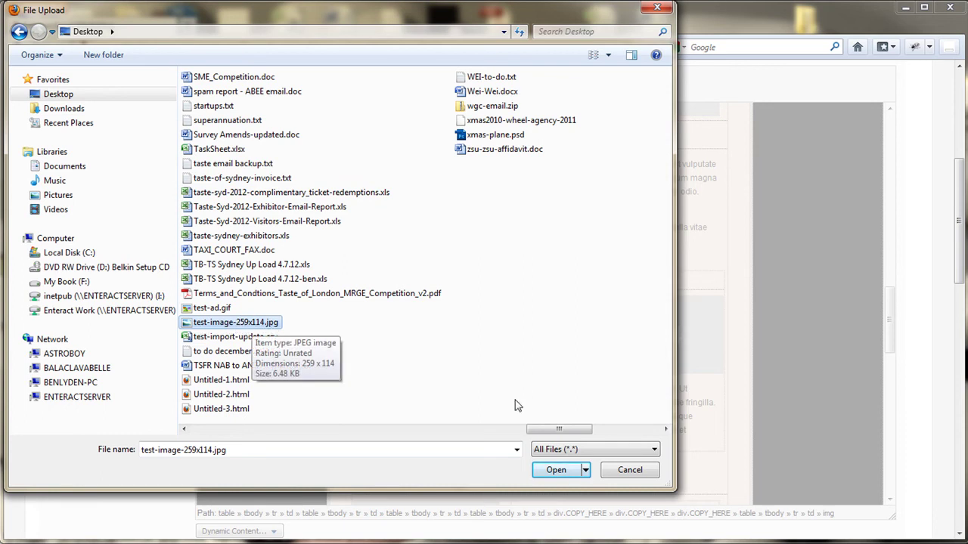
click(556, 469)
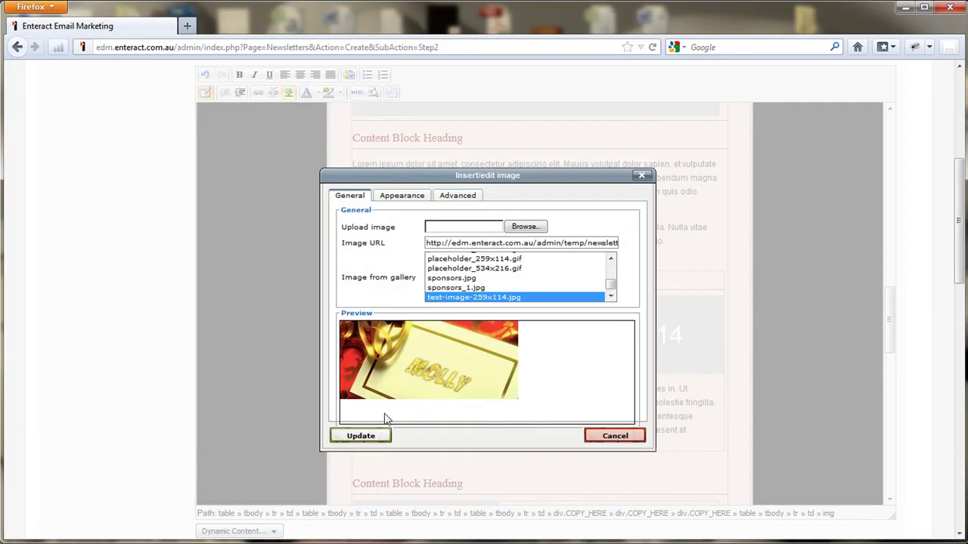
click(361, 436)
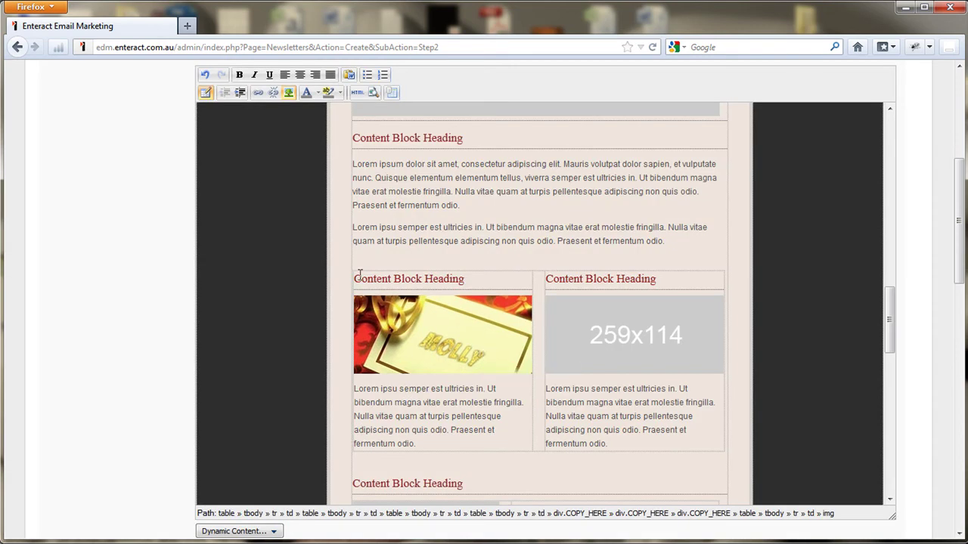
Replace the heading above the new image with "Heading Goes Here"
drag(357, 277, 467, 281)
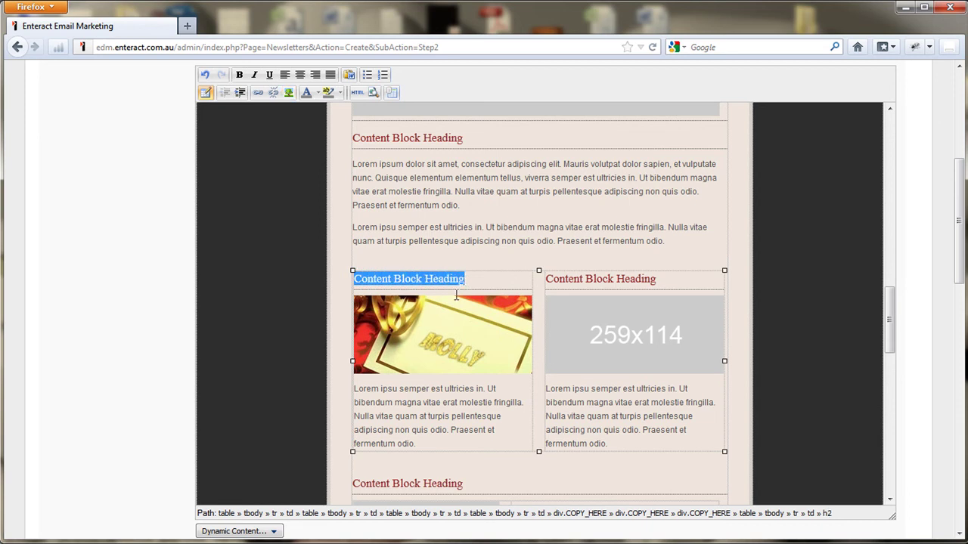
text(Heading )
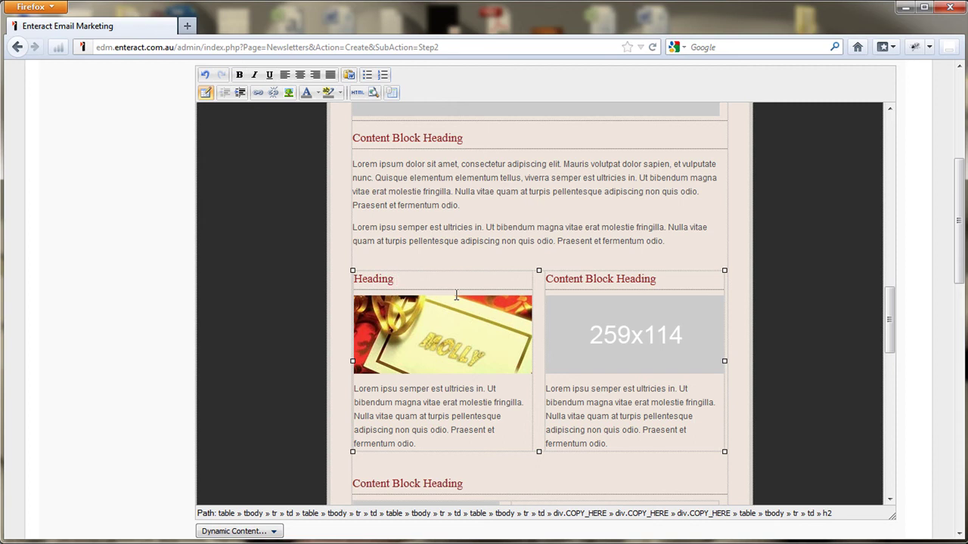
text(Goes Here)
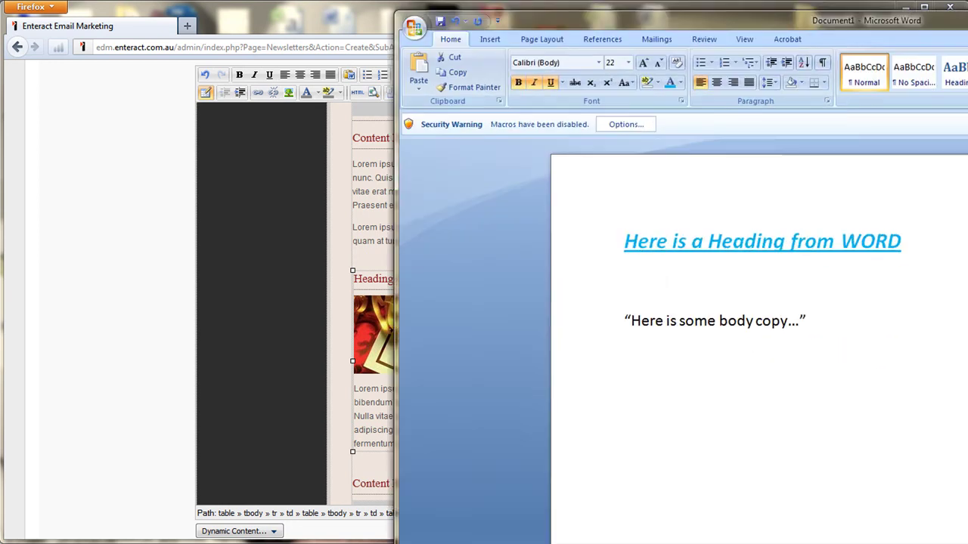
Switch to the Microsoft Word document and copy the line “Here is some body copy…”
drag(967, 25, 803, 21)
key(shift+Down)
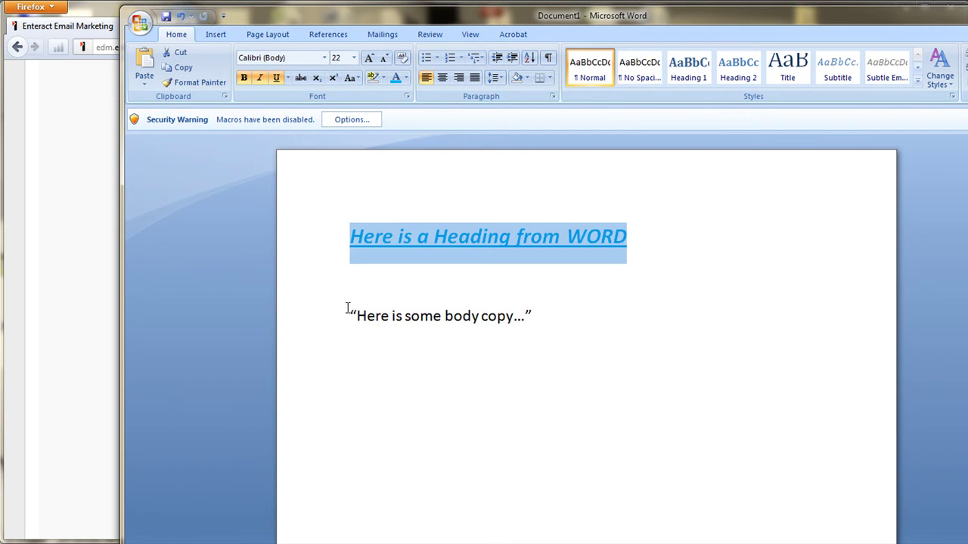
drag(350, 310, 569, 313)
key(ctrl+c)
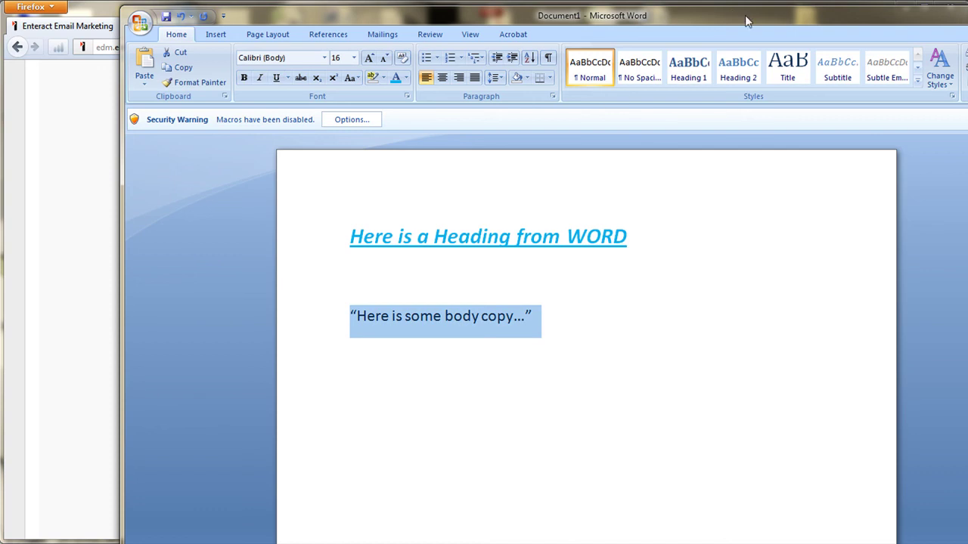
Back in the Firefox newsletter editor, replace the word "Lorem" below the new image with the copied text using Paste from Word
key(alt+Tab)
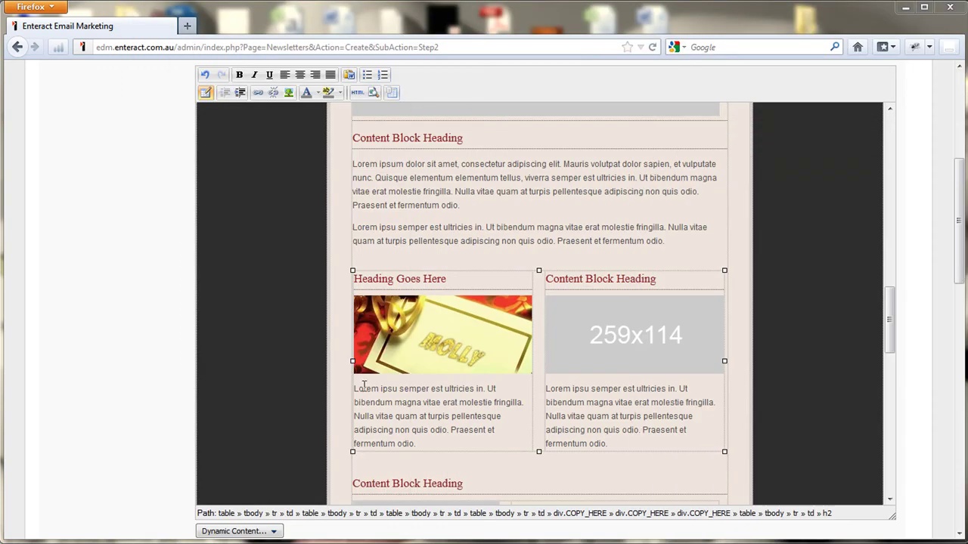
drag(354, 389, 378, 389)
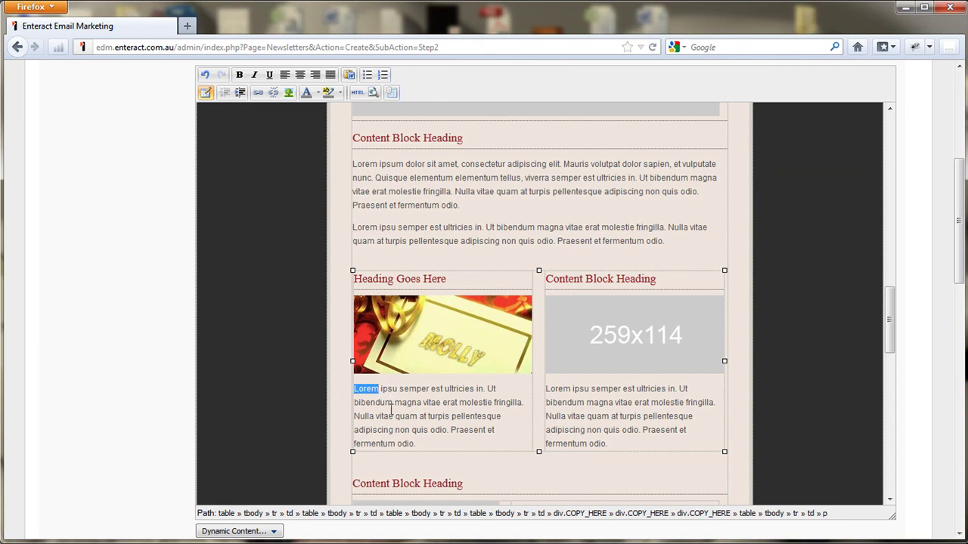
click(348, 76)
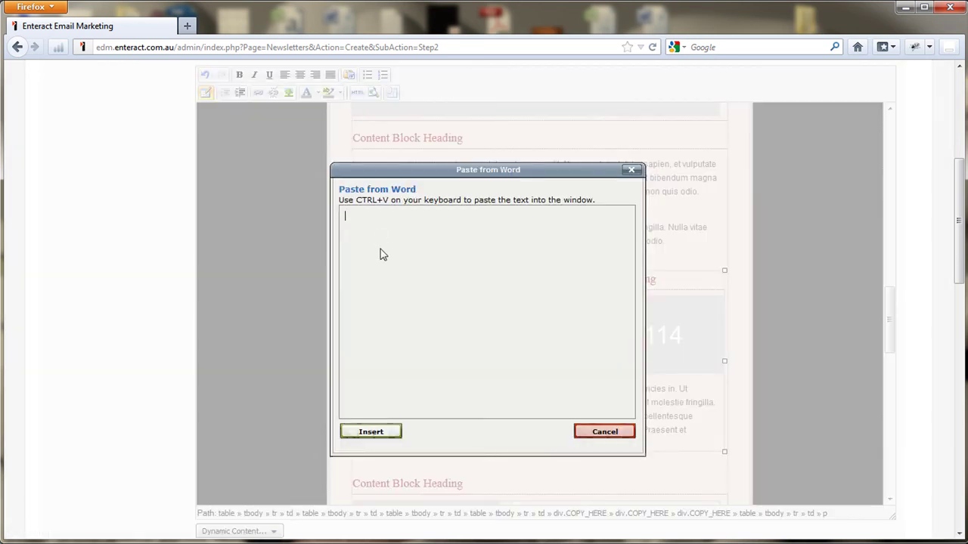
key(ctrl+v)
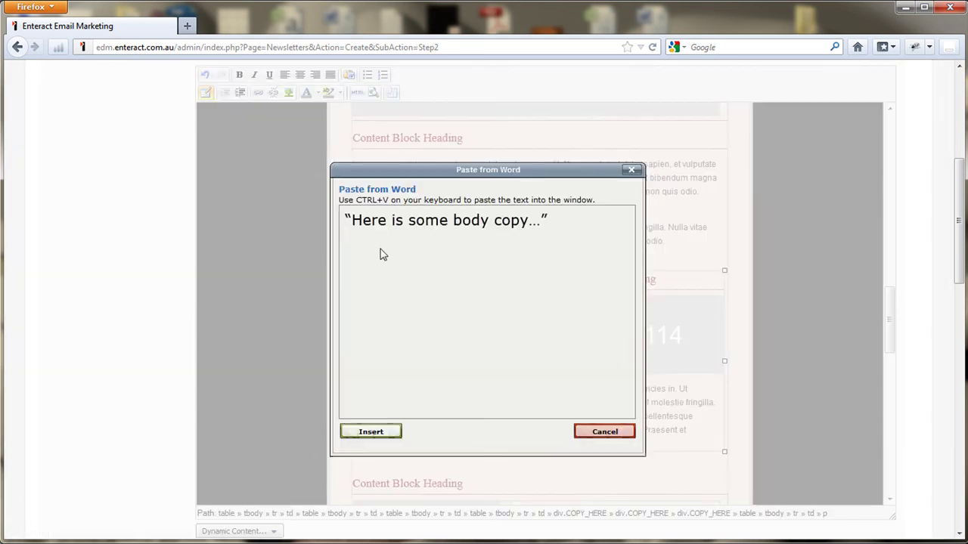
click(364, 432)
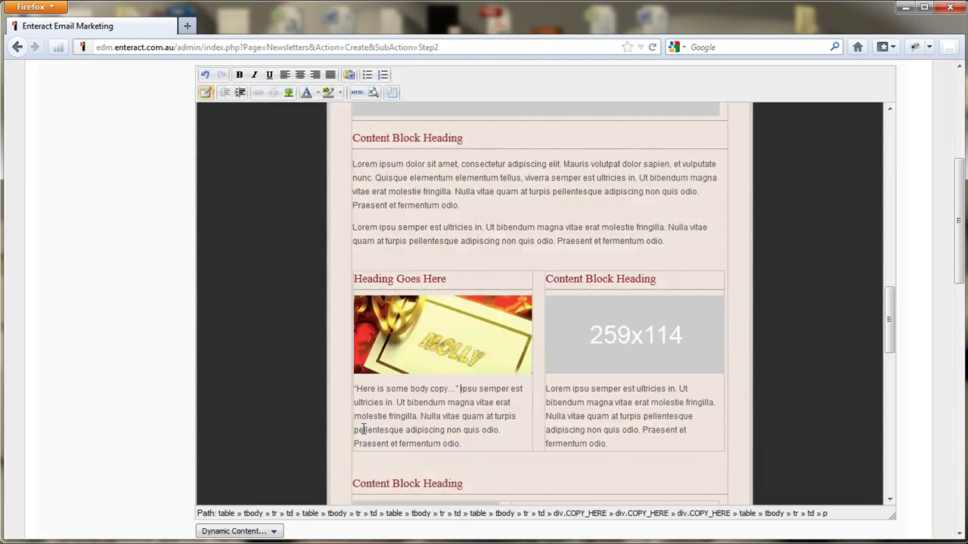
drag(355, 390, 458, 389)
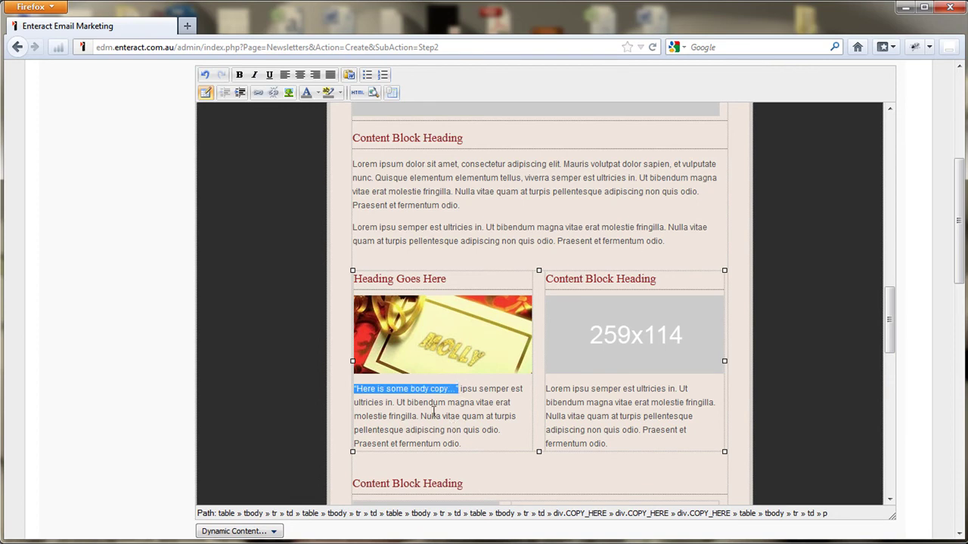
Switch to the Microsoft Word document and copy the heading "Here is a Heading from WORD"
click(489, 423)
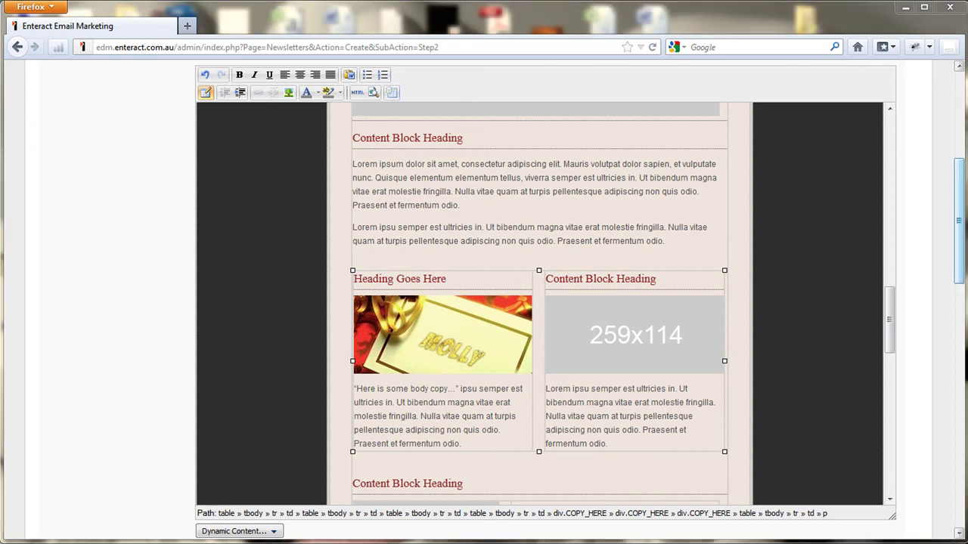
drag(967, 147, 514, 41)
drag(678, 47, 618, 45)
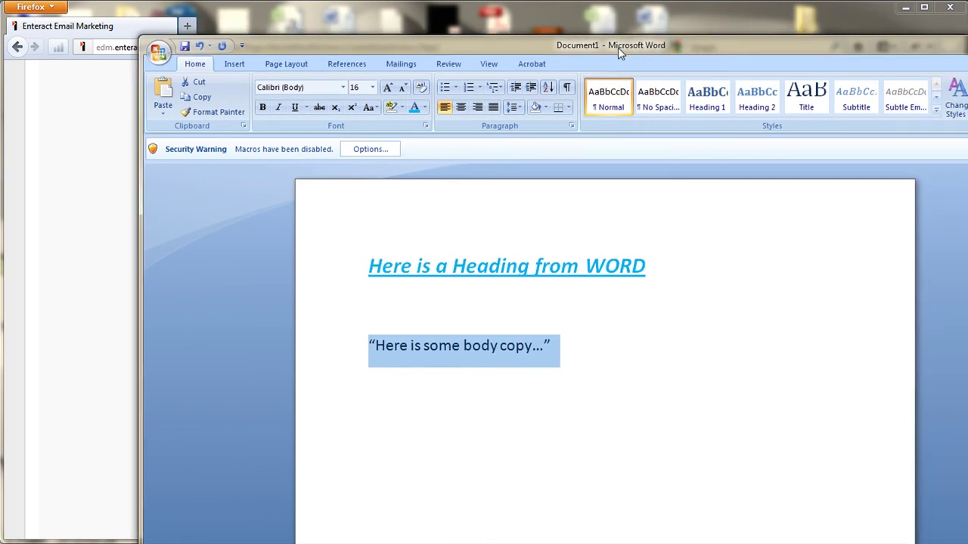
drag(370, 265, 648, 266)
key(ctrl+c)
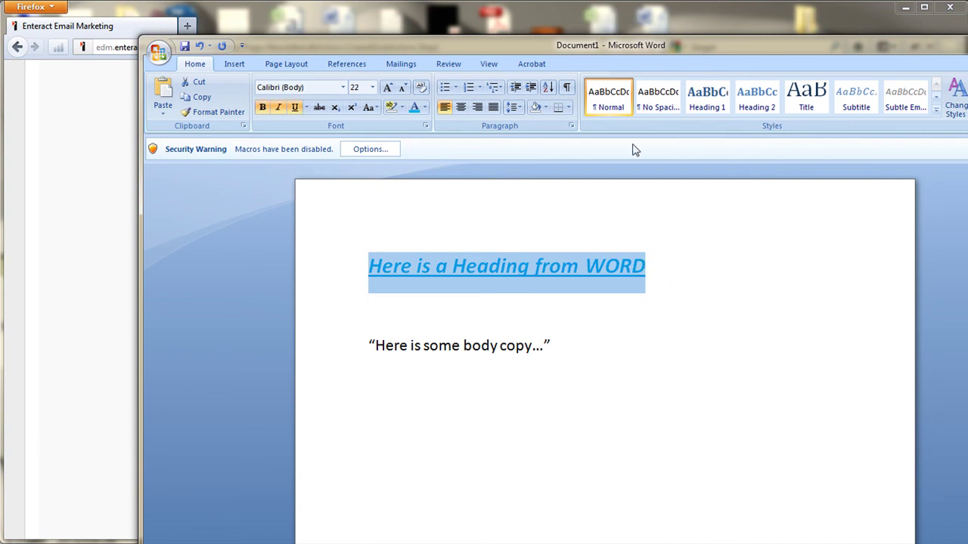
Back in the Firefox newsletter editor, replace the heading above the 259x114 placeholder using Paste from Word and delete the leftover "g"
drag(686, 50, 866, 78)
key(alt+Tab)
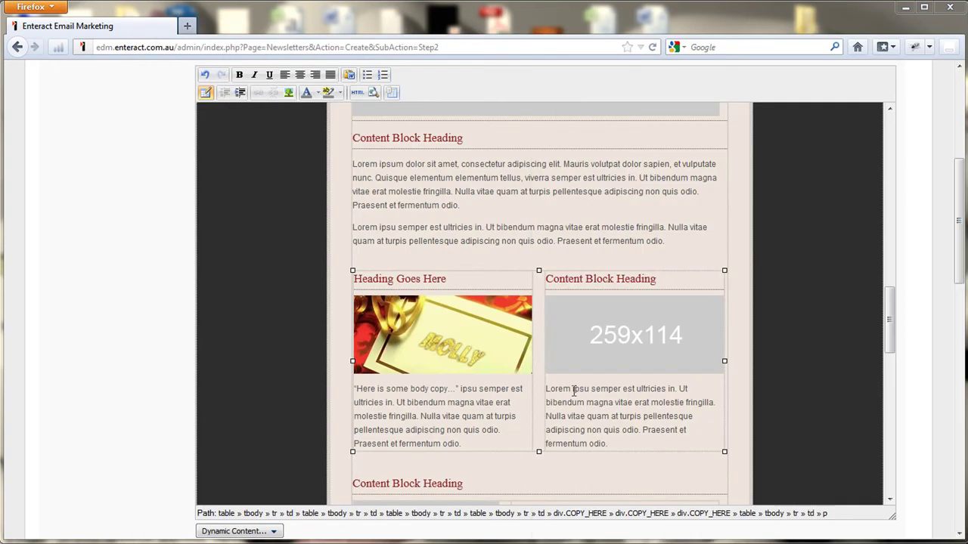
drag(546, 278, 652, 279)
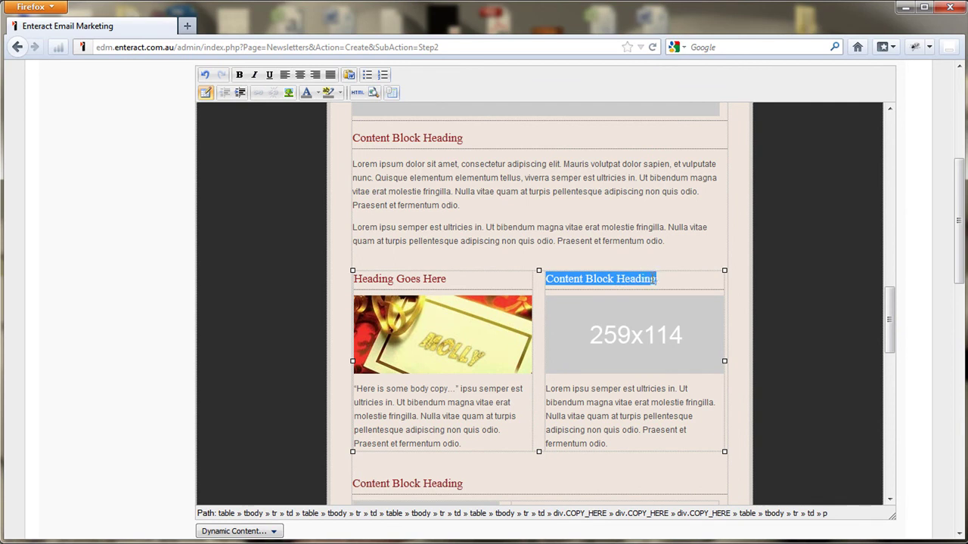
click(349, 76)
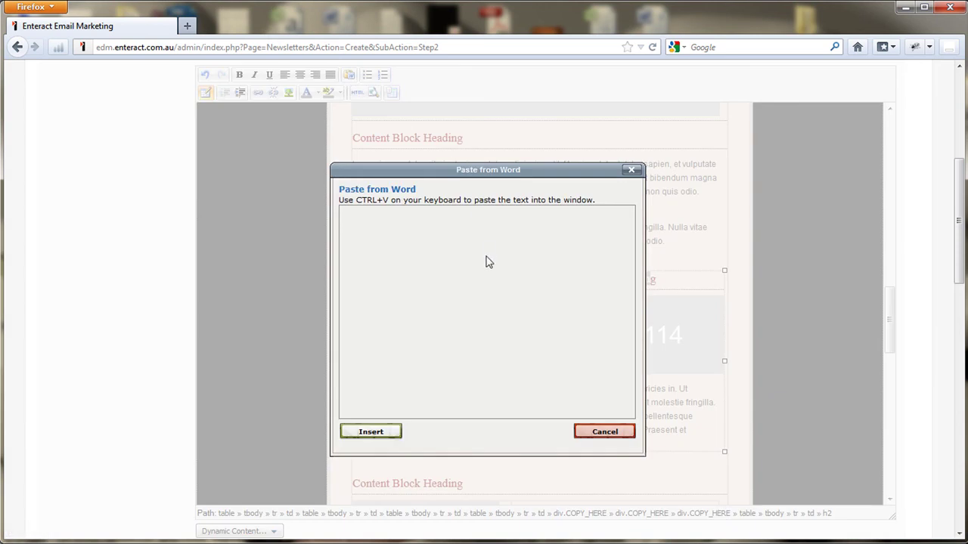
key(ctrl+v)
click(372, 435)
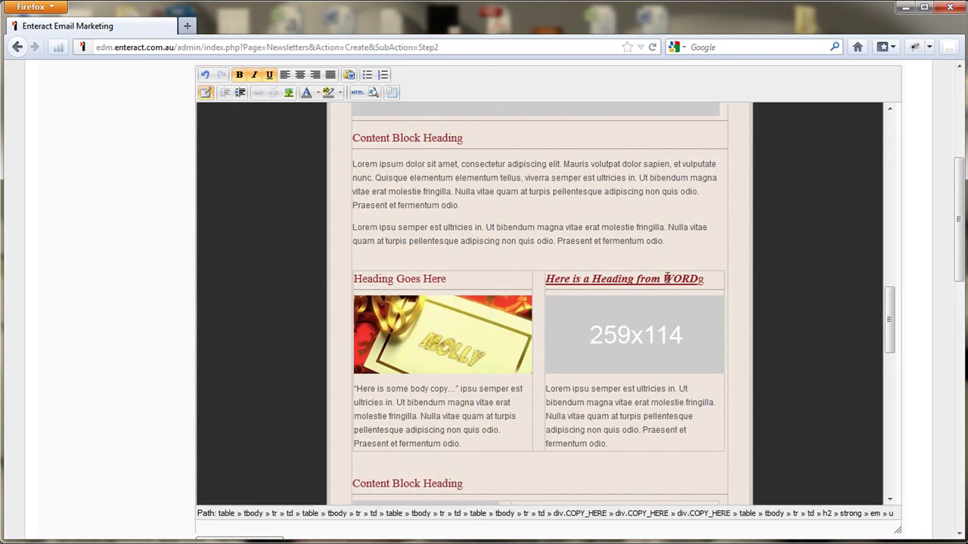
drag(698, 279, 701, 279)
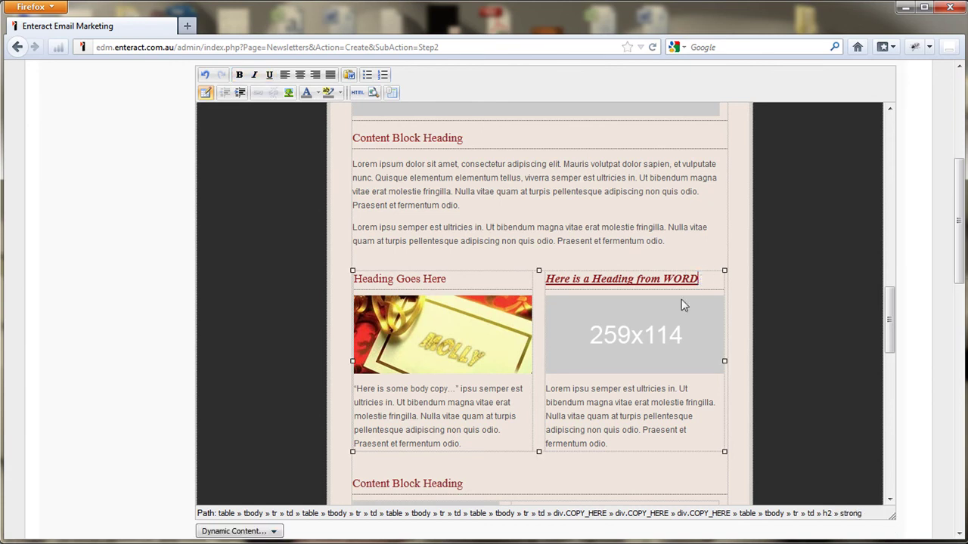
Remove the underline, italic and bold formatting from the pasted heading "Here is a Heading from WORD"
drag(547, 279, 701, 280)
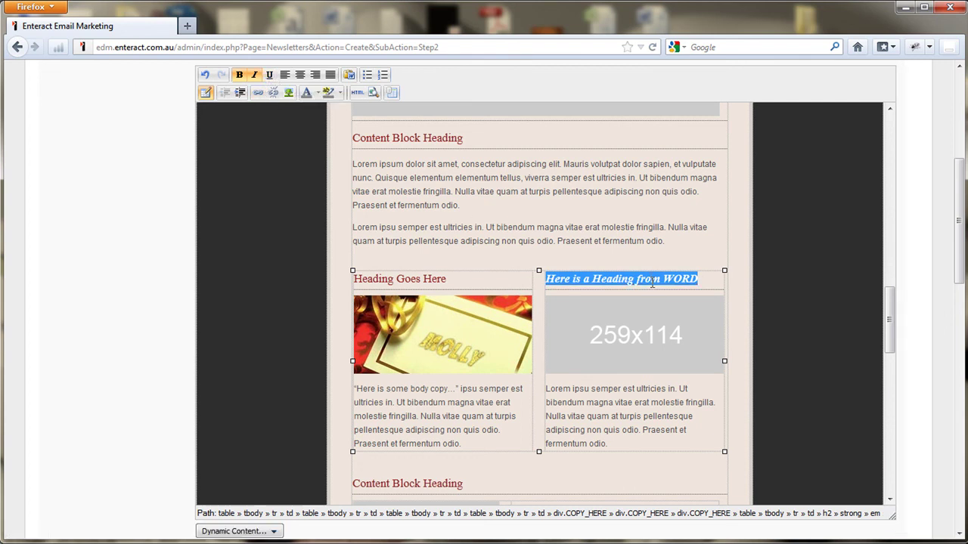
click(255, 77)
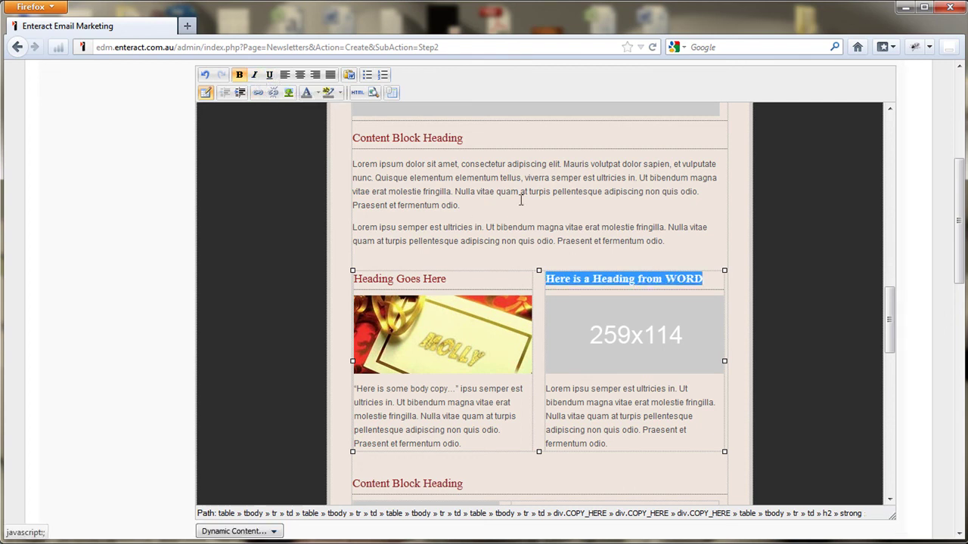
click(240, 77)
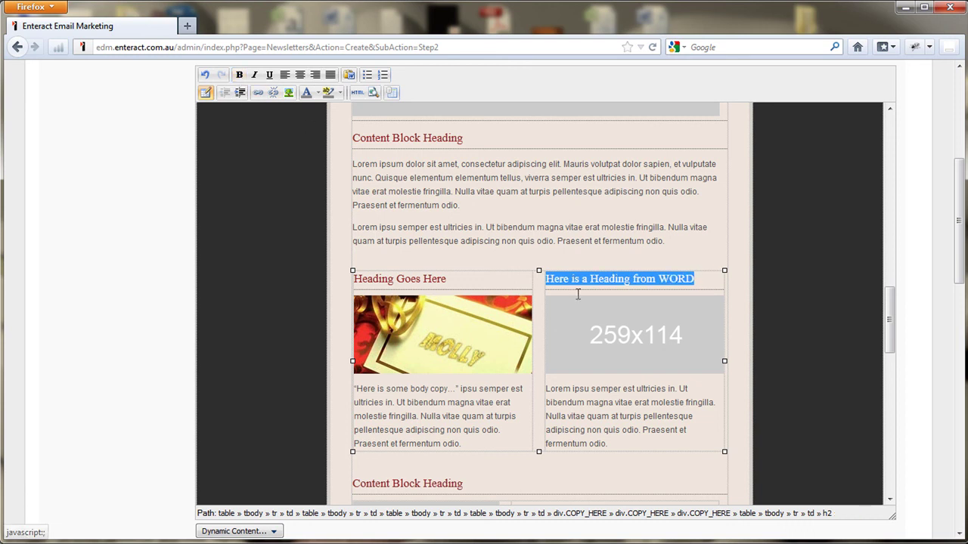
click(652, 373)
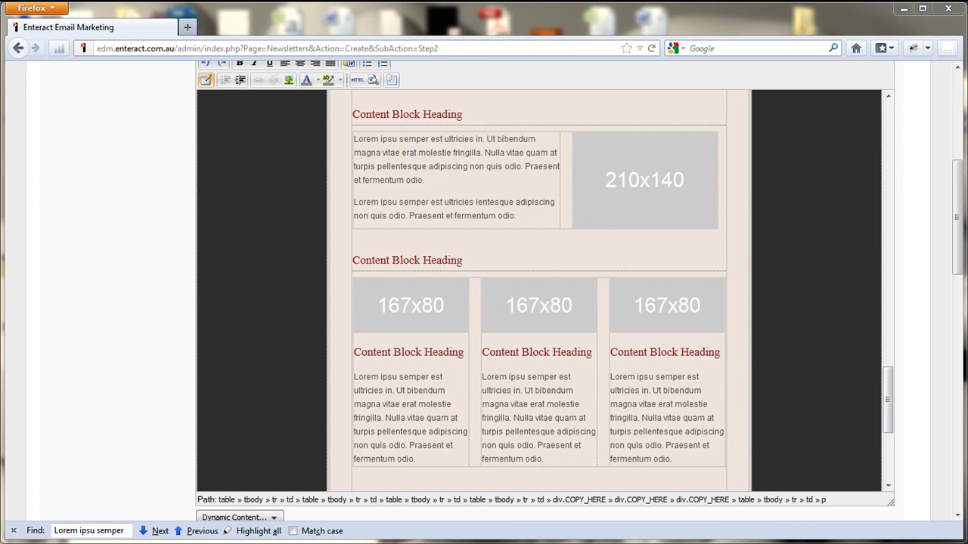
Switch to the untitled Notepad document and copy the line "Here is some text I want to use for body copy."
key(alt+Tab)
drag(199, 140, 244, 105)
click(259, 153)
drag(371, 142, 110, 143)
key(ctrl+c)
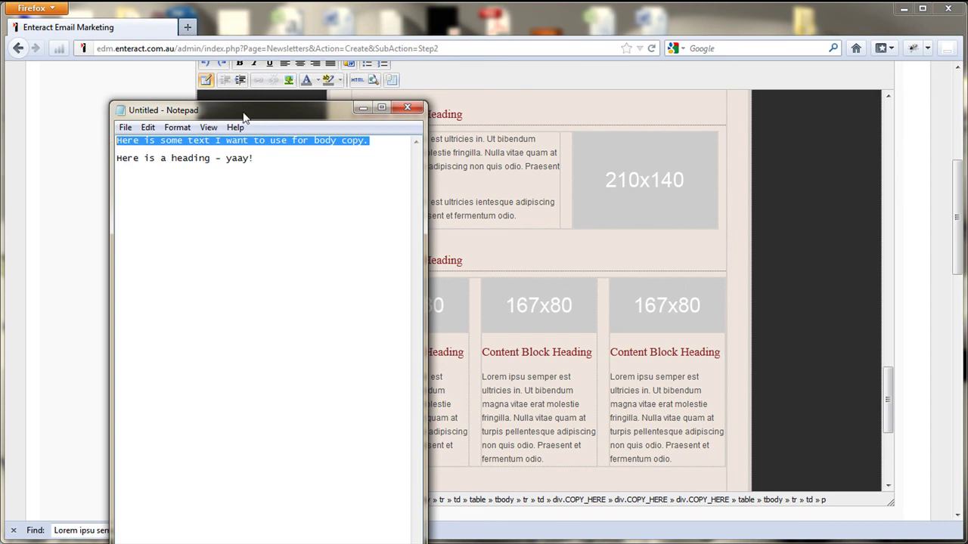
Back in the Firefox newsletter editor, replace the first paragraph beside the 210x140 placeholder with the copied Notepad line and select the pasted text
drag(240, 114, 423, 110)
key(alt+Tab)
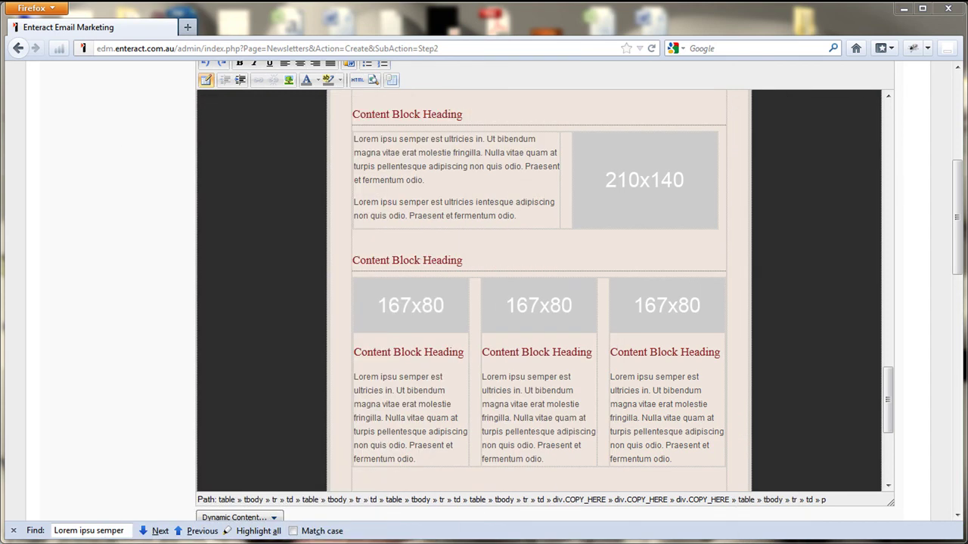
click(419, 146)
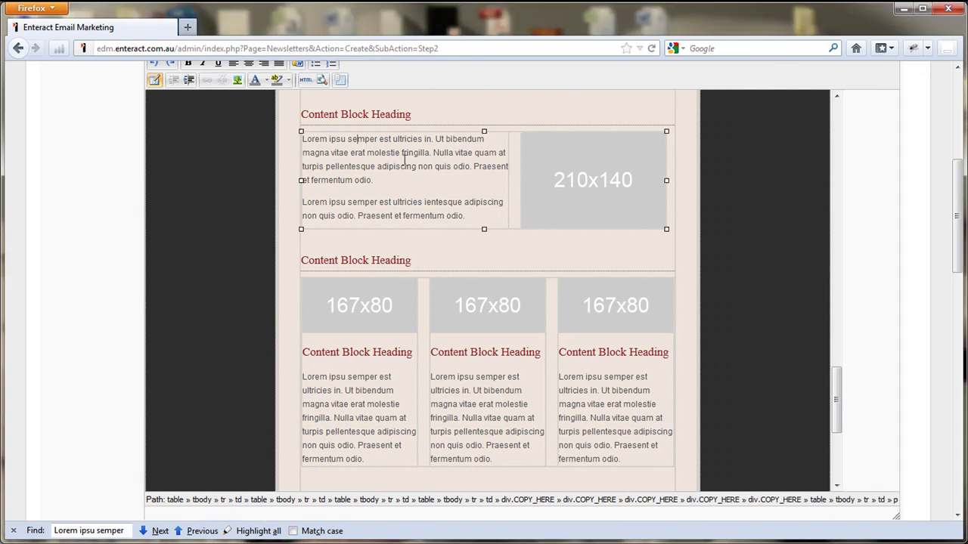
click(373, 180)
drag(372, 180, 304, 142)
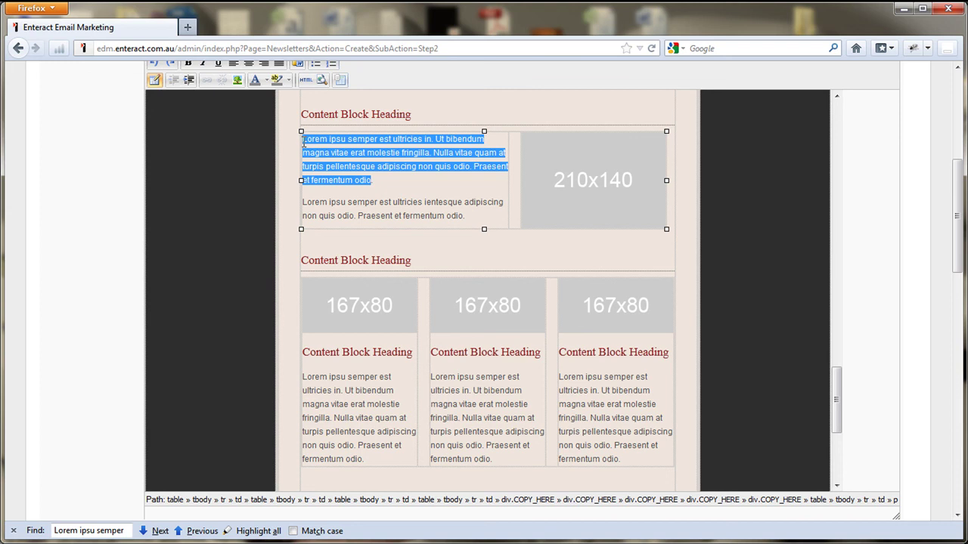
key(ctrl+v)
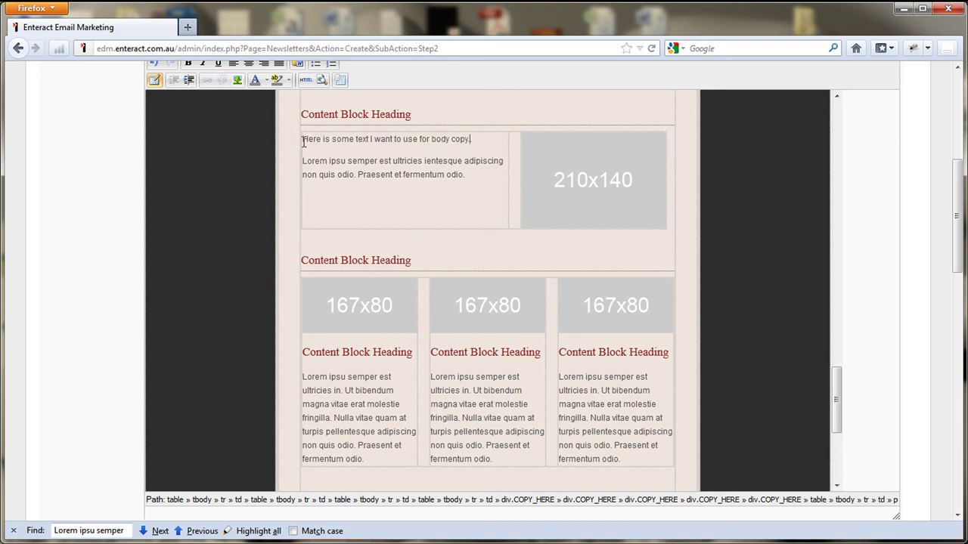
drag(303, 139, 476, 139)
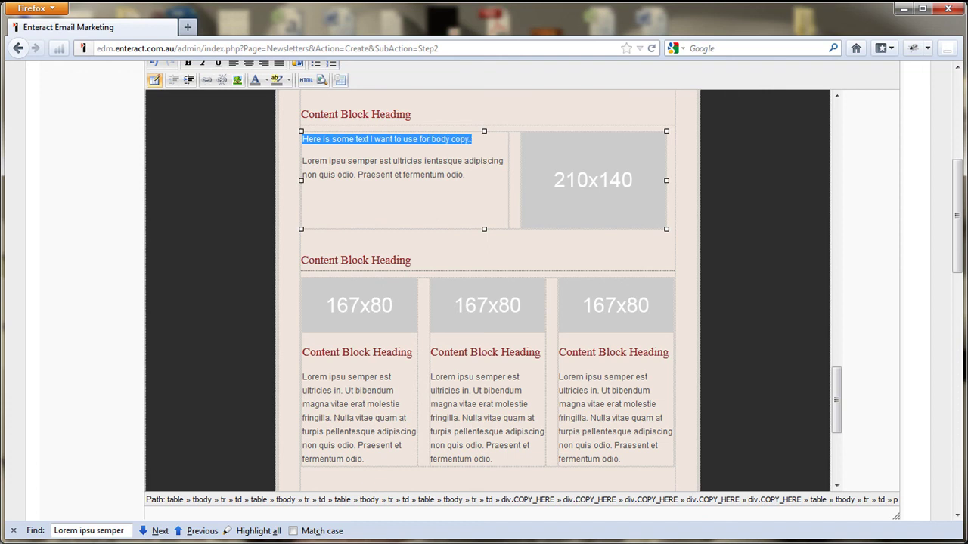